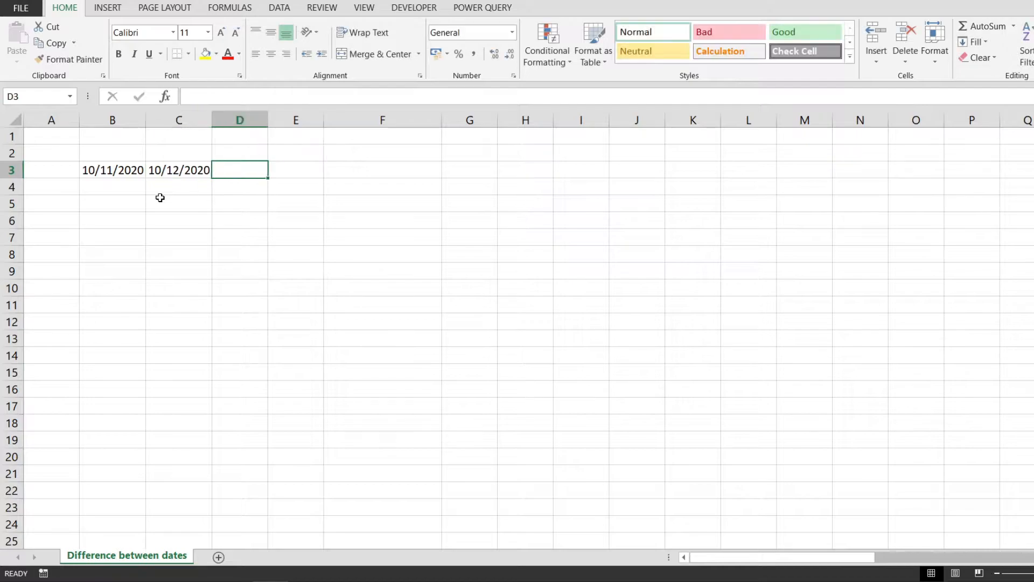
Enter the column headers days, week, months and years in cells D2 to G2
key("Up")
type("days")
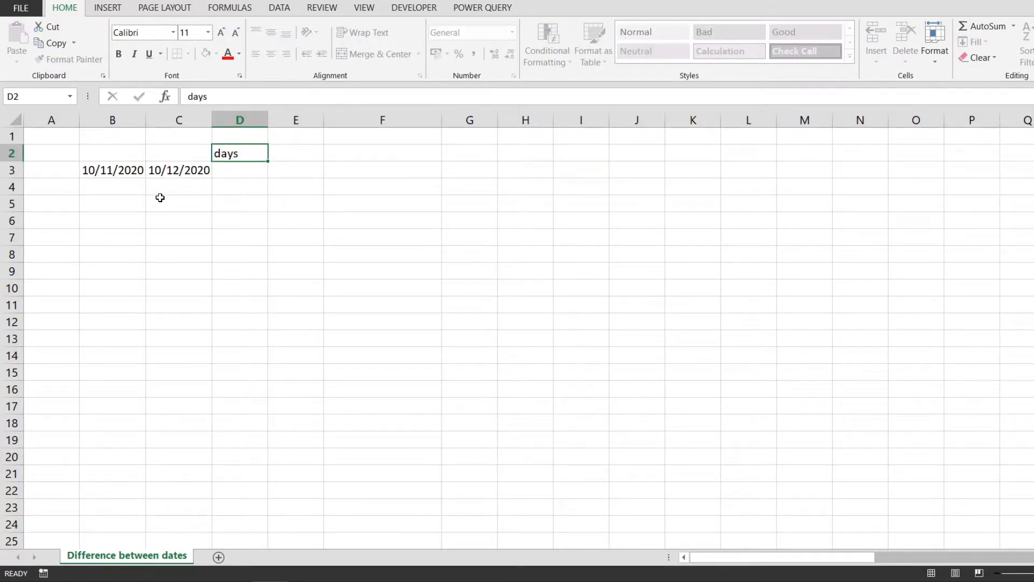
key("Tab")
type("week")
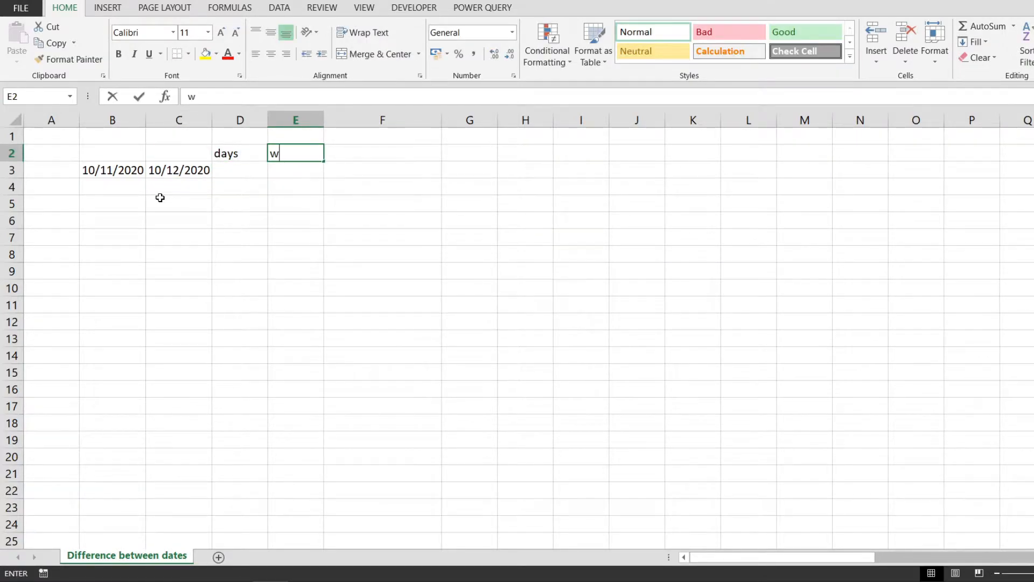
key("Tab")
type("months")
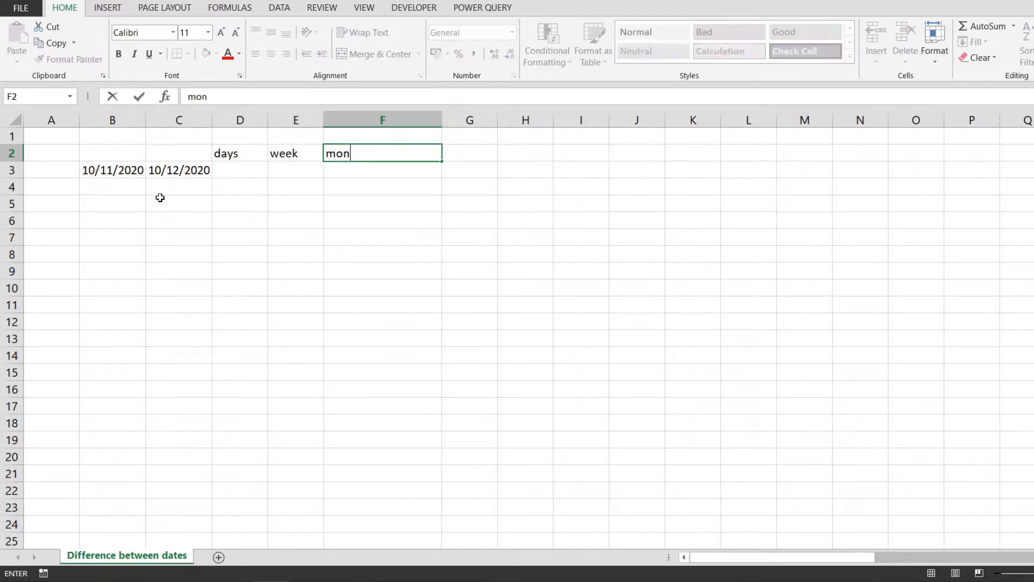
key("Tab")
type("years")
key("Return")
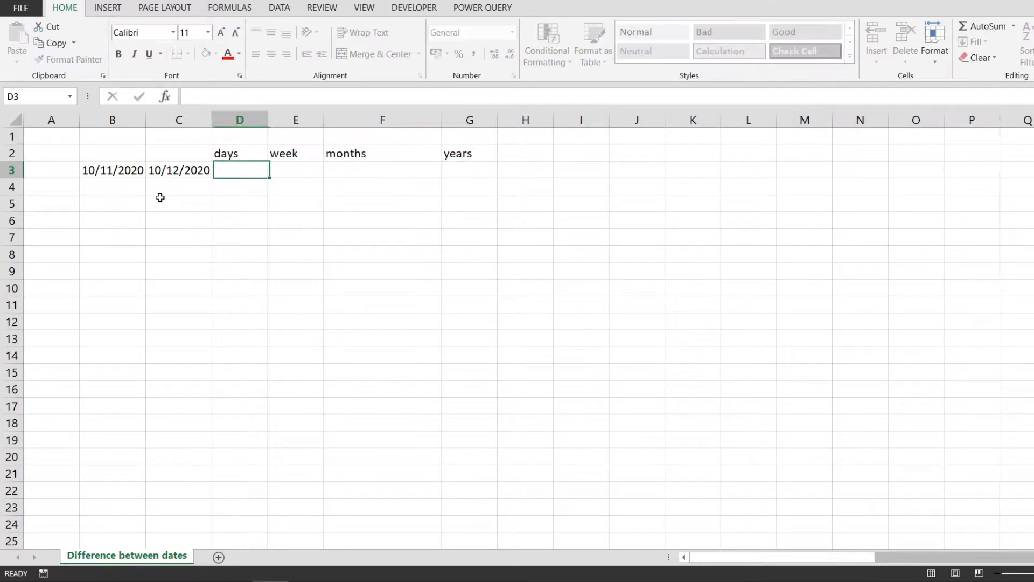
Enter a DATEDIF formula in D3 with B3 as start date, C3 as end date and an empty quoted unit
key("Left")
key("Left")
key("Right")
key("Right")
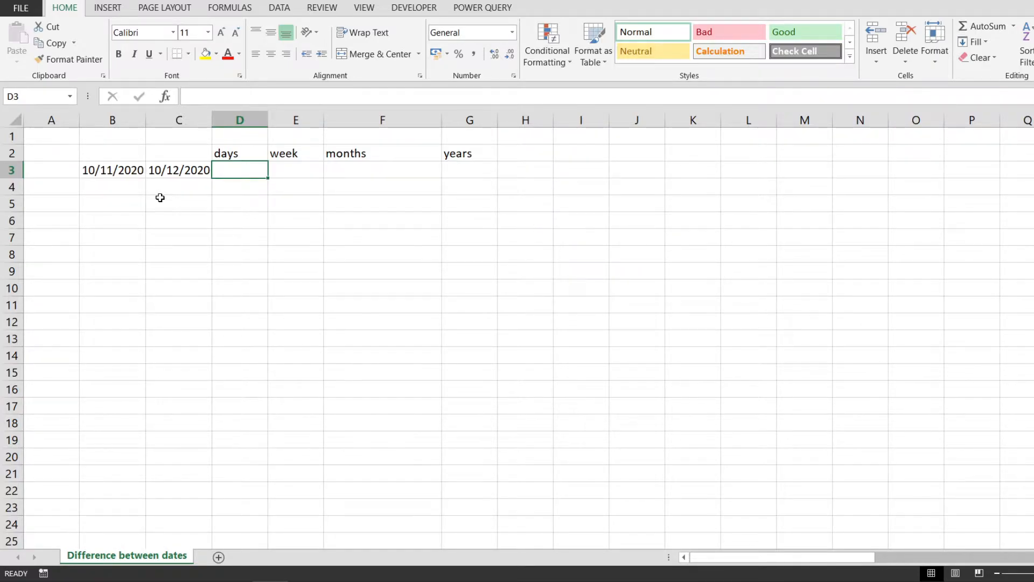
type("=DAT")
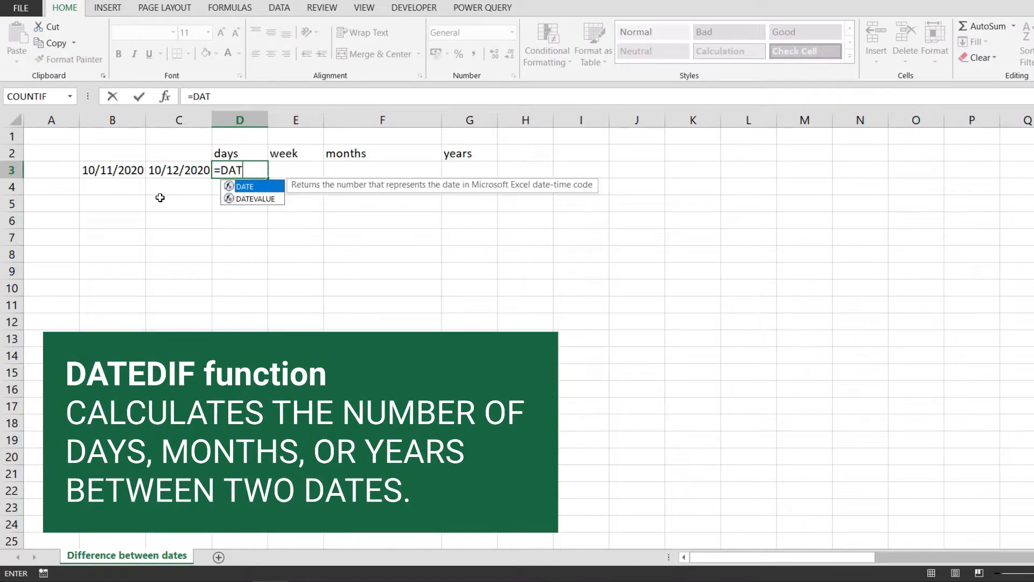
type("EDIF(")
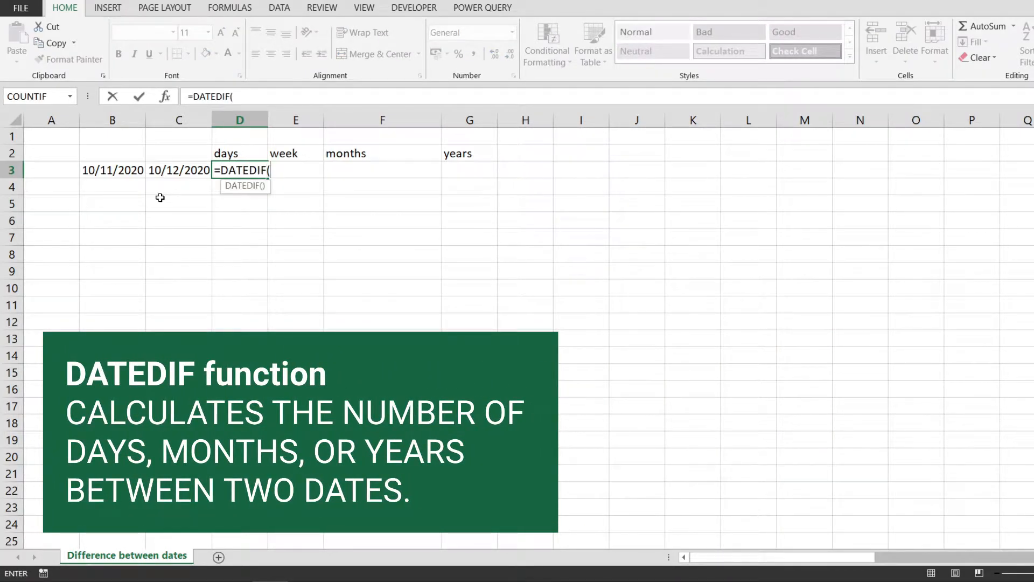
key("Left")
key("Left")
type(",")
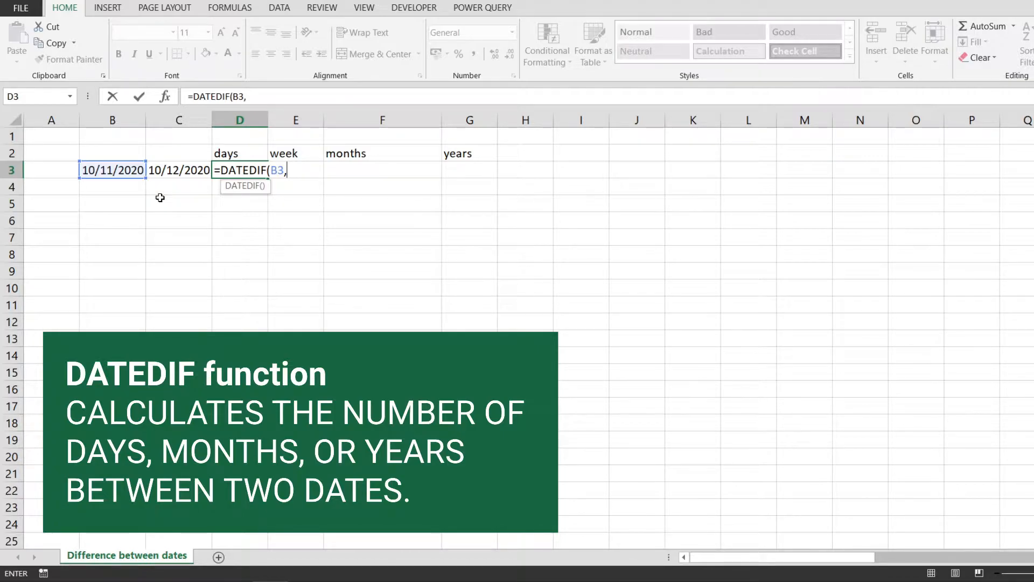
left_click(178, 172)
type(",")
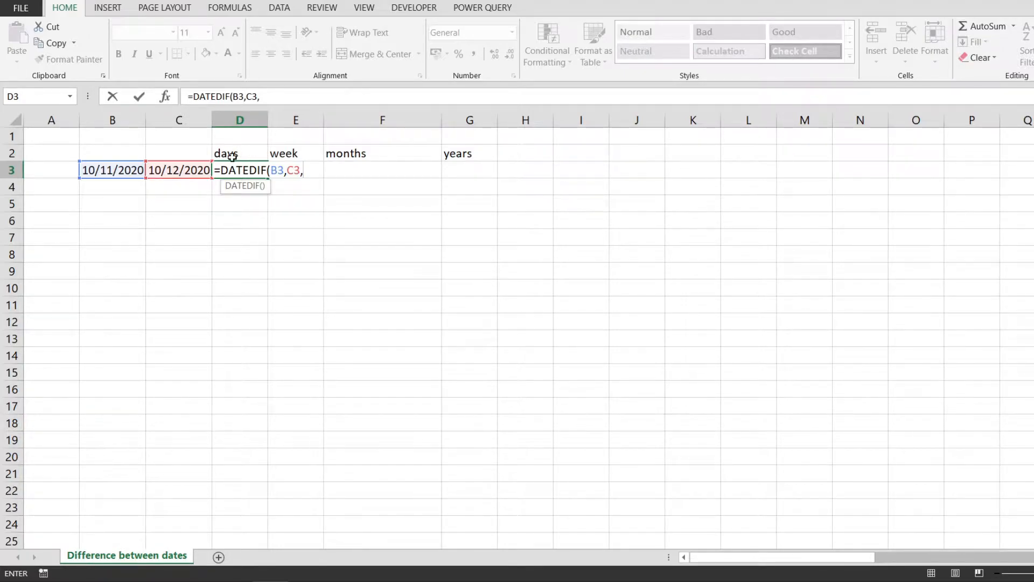
type("\"\"")
key("ctrl+Return")
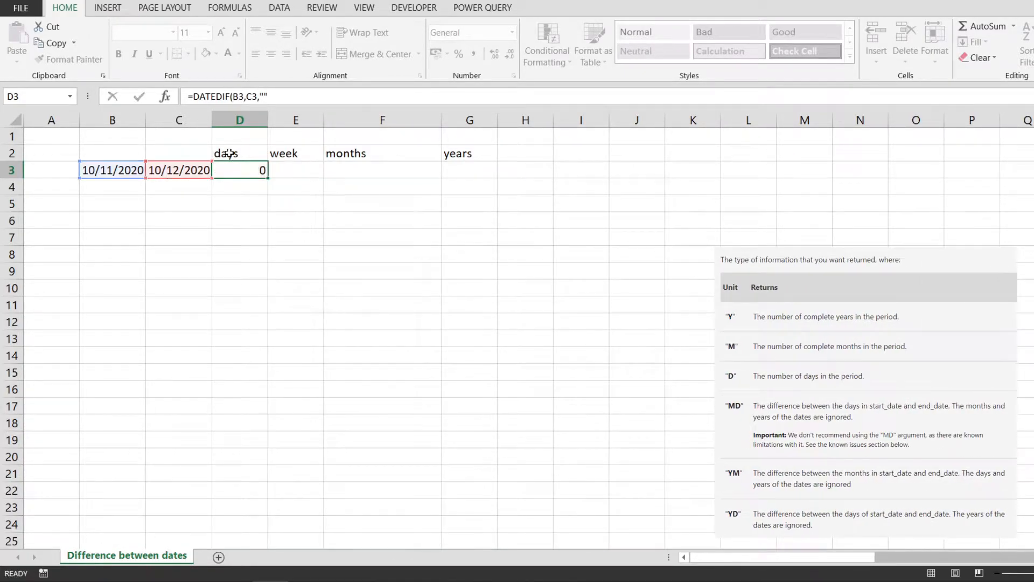
Set the unit argument of the D3 formula to "d", giving =DATEDIF(B3,C3,"d")
key("F2")
key("Left")
type("D")
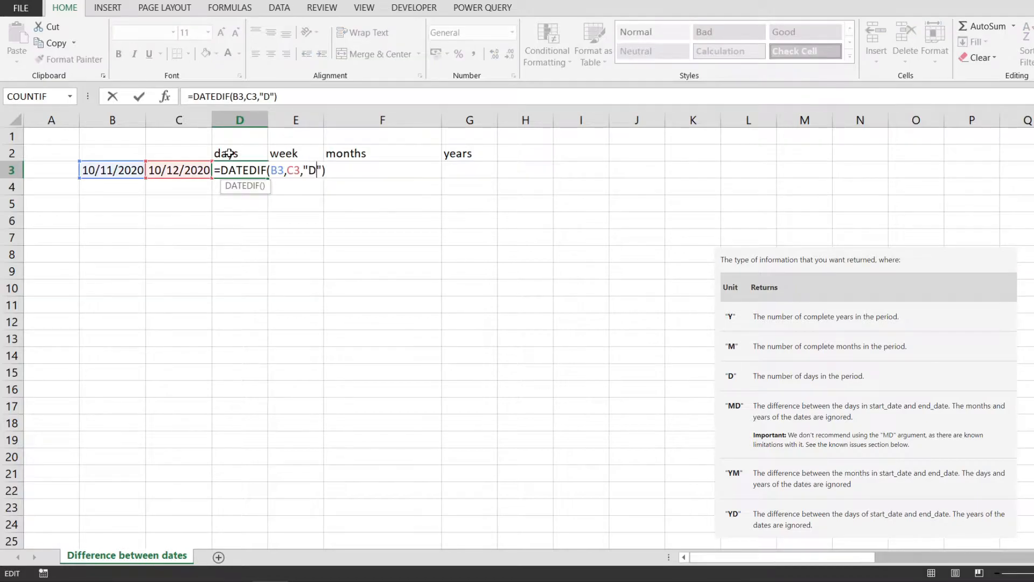
key("BackSpace")
type("d")
key("Return")
key("Up")
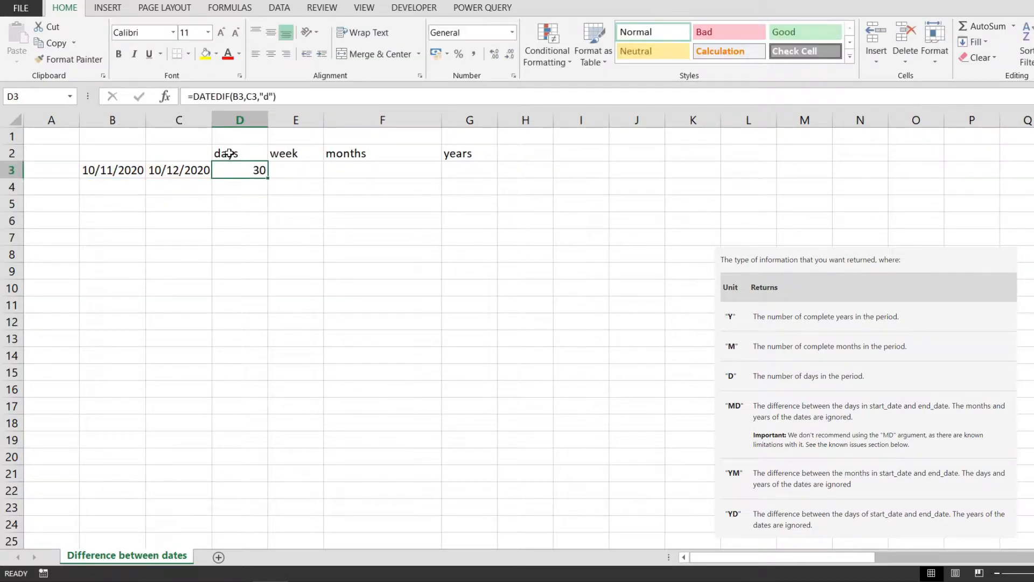
Change the end date in C3 to 11/12/2020 to test the days formula
left_click(120, 176)
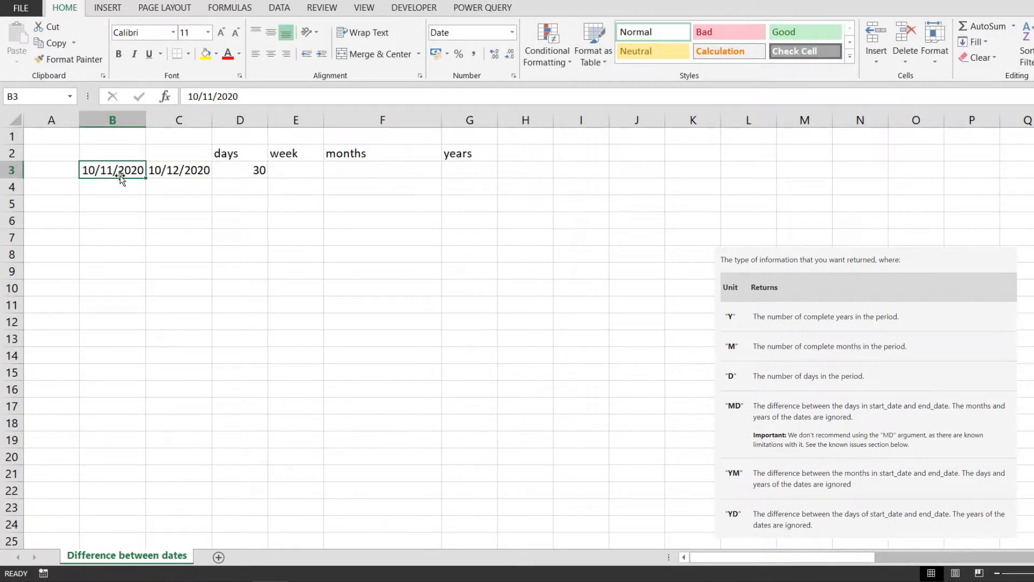
key("Right")
key("Right")
key("Left")
key("Left")
key("Right")
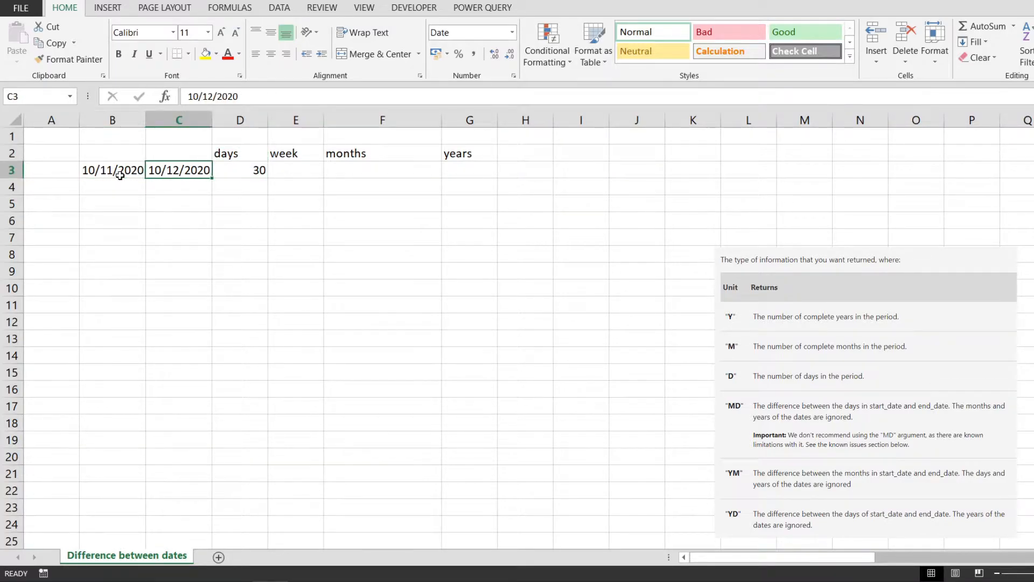
key("F2")
key("Left")
key("Left")
key("Left")
key("Left")
key("Left")
key("Left")
key("Left")
key("Left")
key("BackSpace")
type("1")
key("Return")
key("Up")
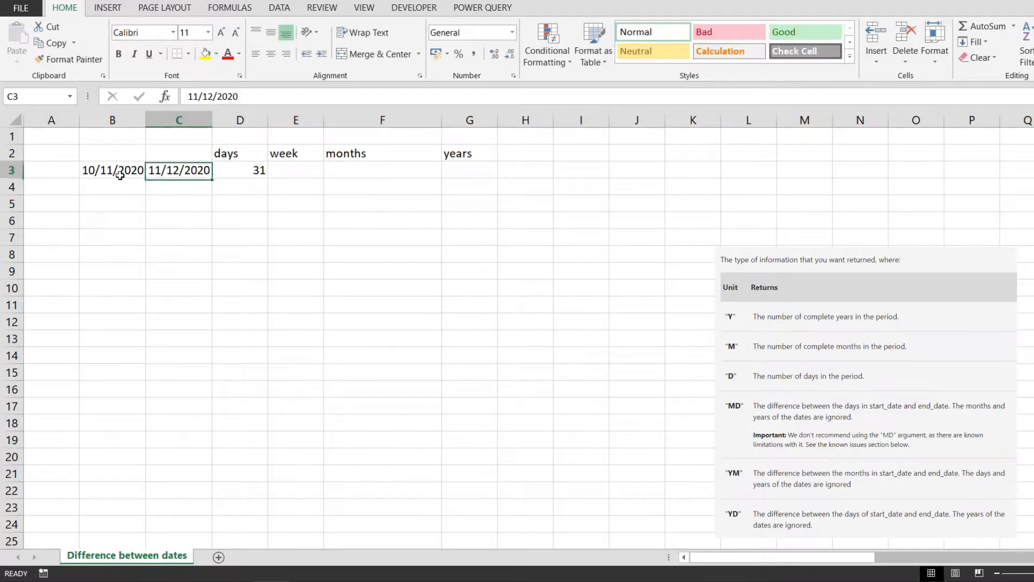
Change the end date in C3 to 12/12/2020 and check the days formula in D3
key("F2")
key("Left")
key("Left")
key("Left")
key("Left")
key("Left")
key("Left")
key("Left")
key("Left")
key("BackSpace")
type("2")
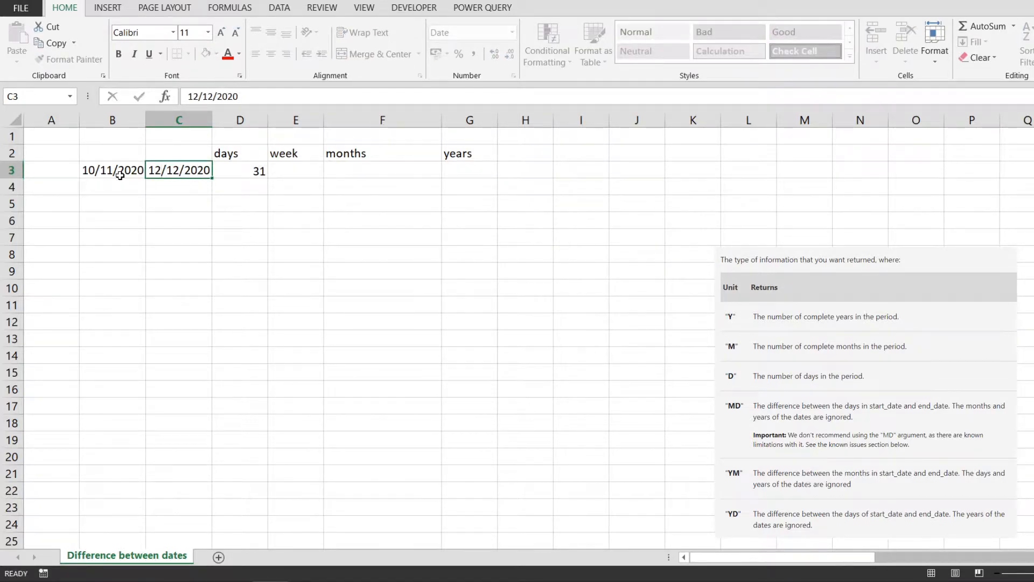
key("Return")
key("Up")
key("Right")
key("Right")
key("Left")
key("Left")
key("Right")
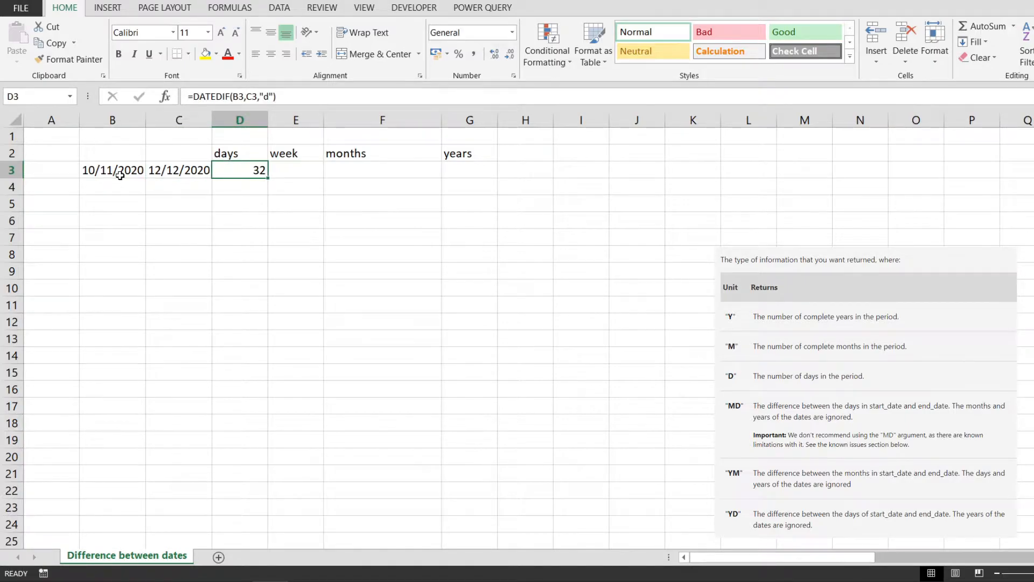
Reuse the days formula in E3 divided by seven, as =DATEDIF(B3,C3,"d")/7, to calculate weeks
key("Right")
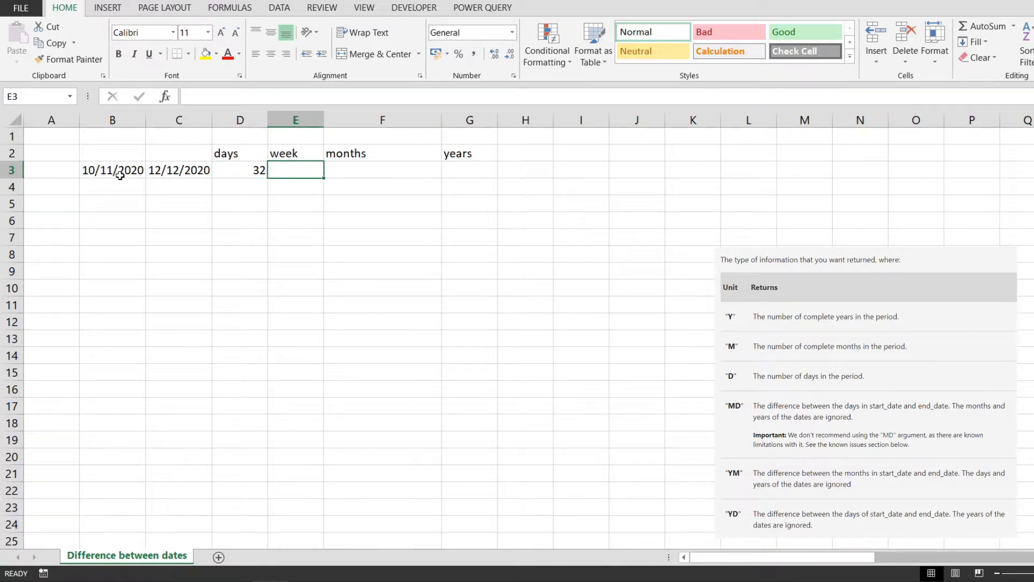
left_click(253, 167)
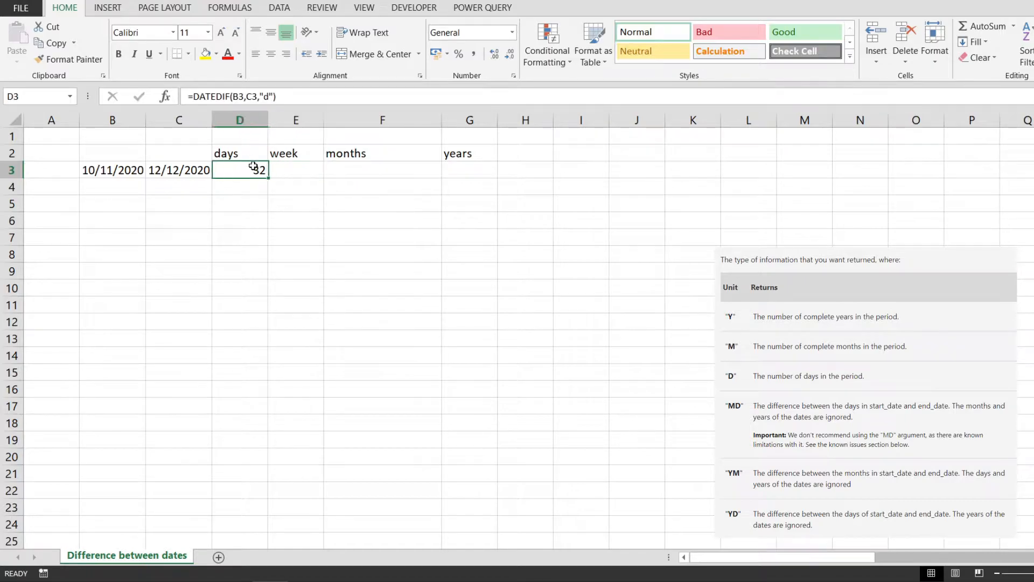
key("F2")
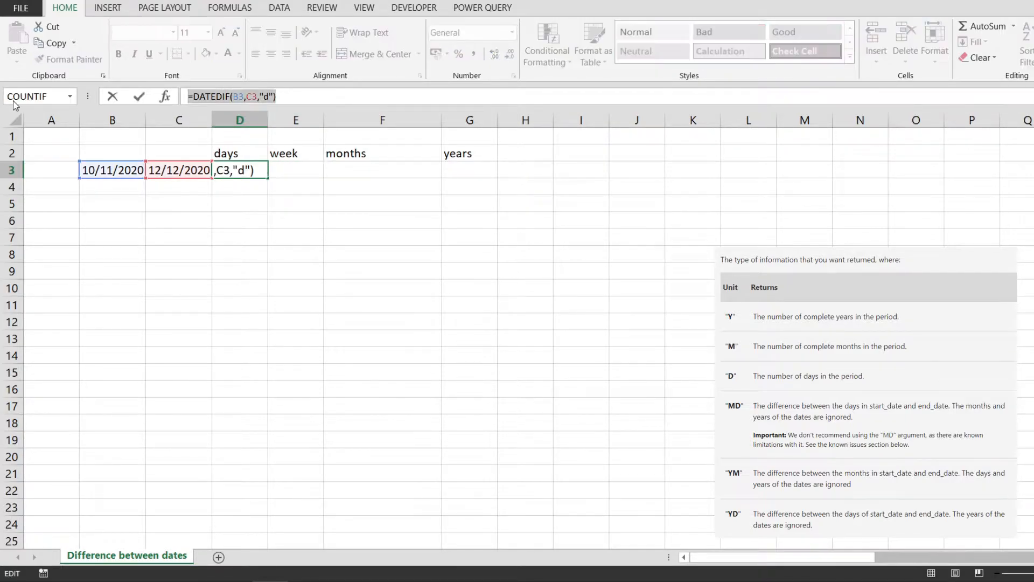
key("Tab")
key("F2")
type("=DATEDIF(B3,C3,\"d\")")
type("/7")
key("Return")
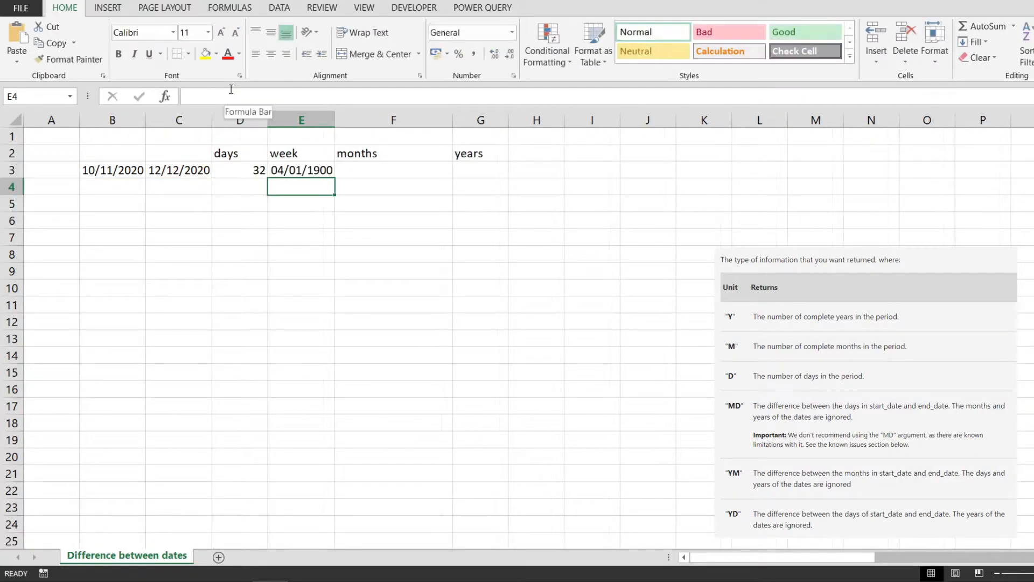
Format the week result in E3 as Number instead of Date
left_click(279, 169)
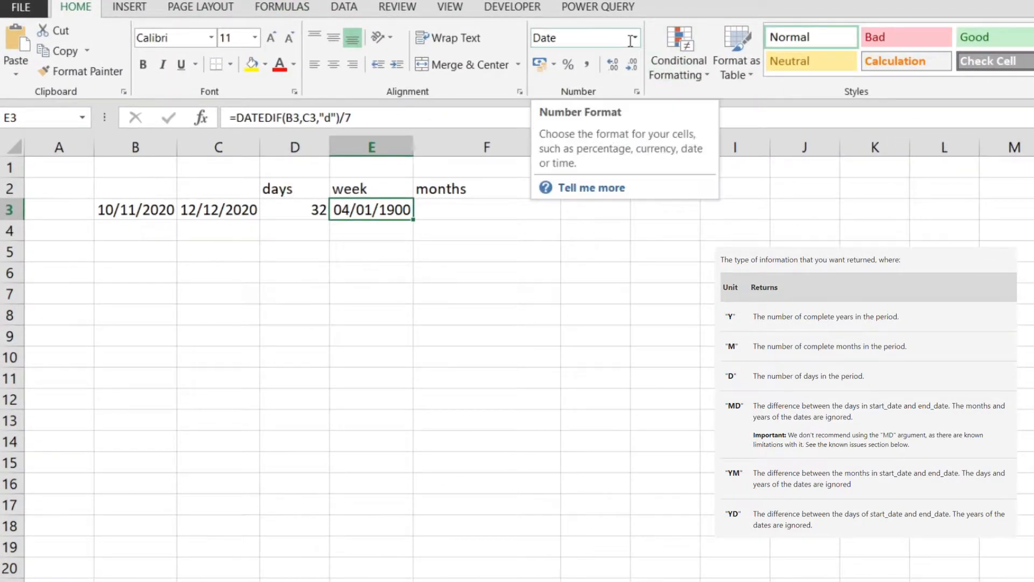
left_click(636, 38)
left_click(594, 104)
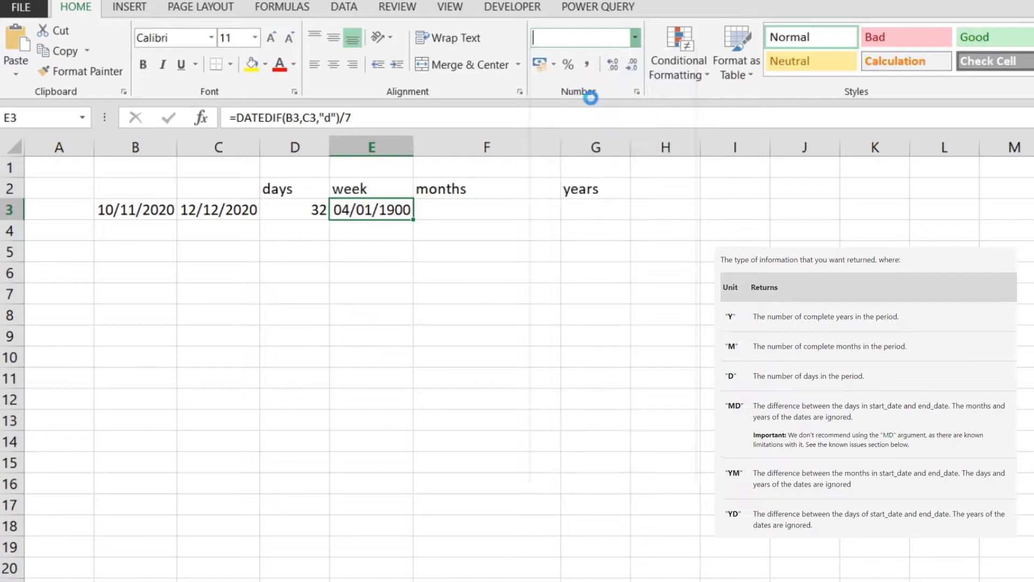
left_click(409, 238)
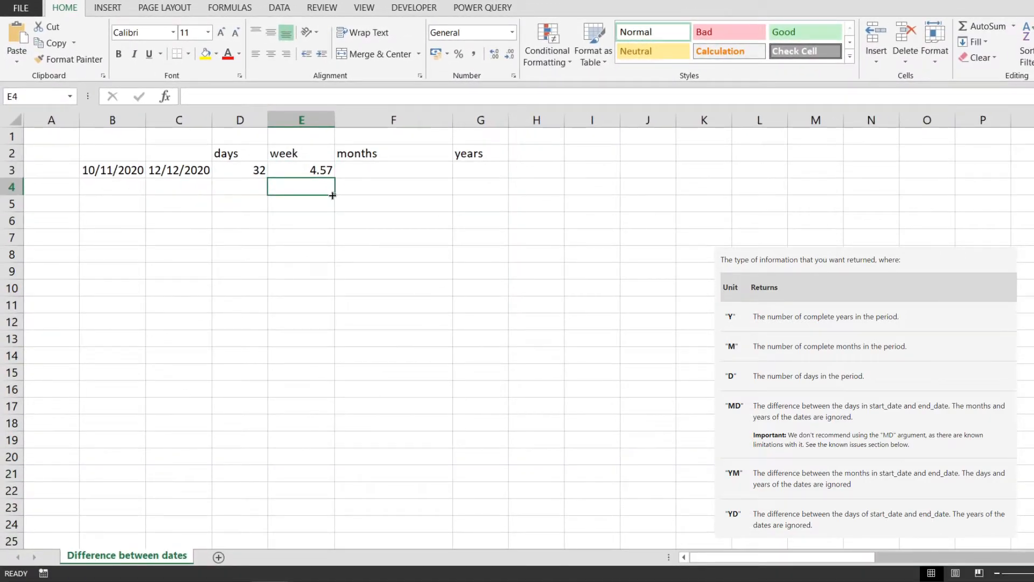
key("Up")
key("Left")
key("Right")
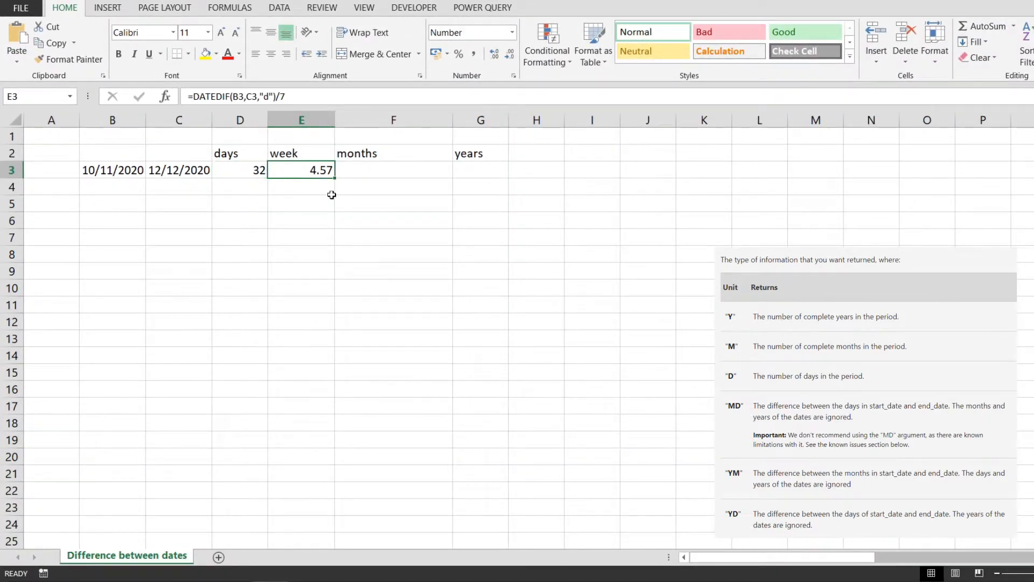
Change the end date in C3 to 01/12/2020 and check the days and week results
key("Left")
key("Left")
key("F2")
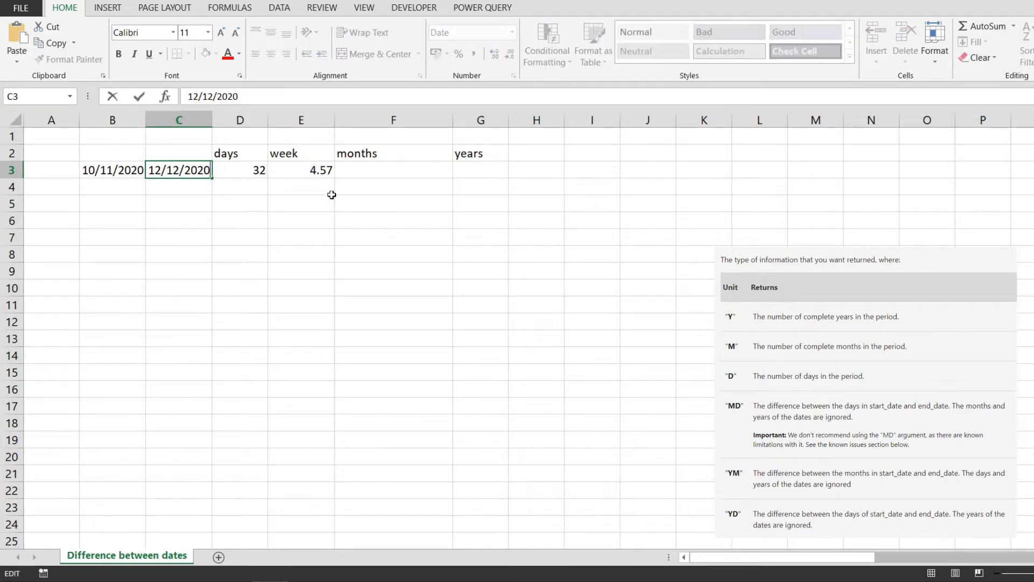
key("End")
key("Home")
key("Right")
key("Delete")
key("Return")
key("Up")
key("Right")
key("Right")
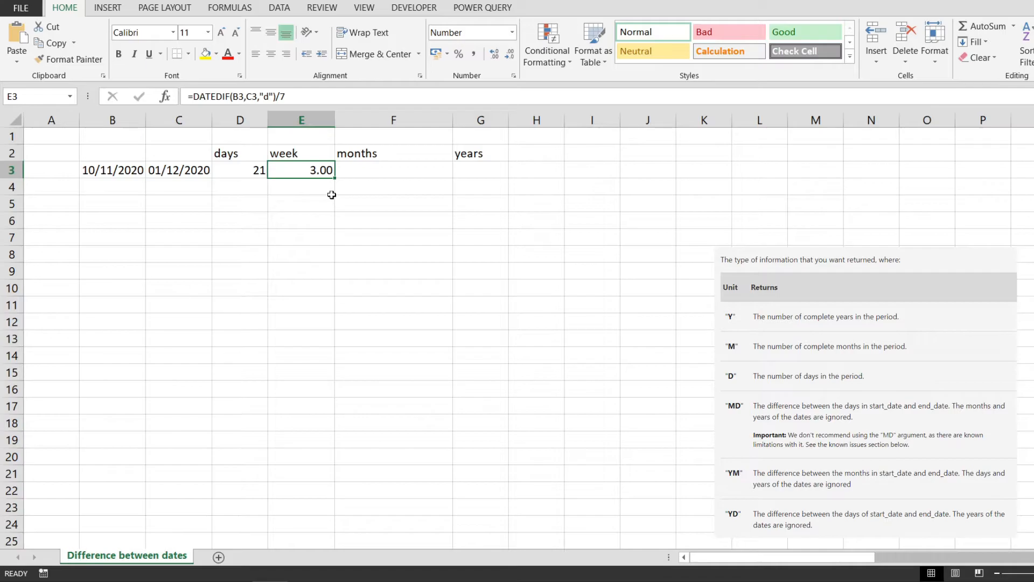
key("Left")
key("Right")
Enter =DATEDIF(B3,C3,"m") in F3 to calculate the months between the dates
key("Right")
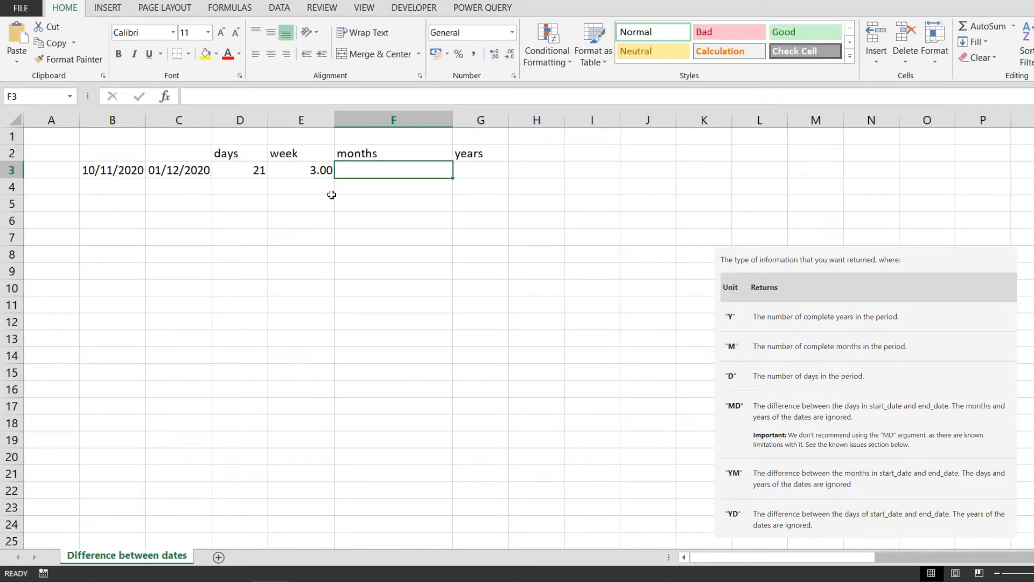
key("Left")
key("Right")
key("F2")
type("=DATEDIF(B3,C3,\"d\")")
key("Left")
key("BackSpace")
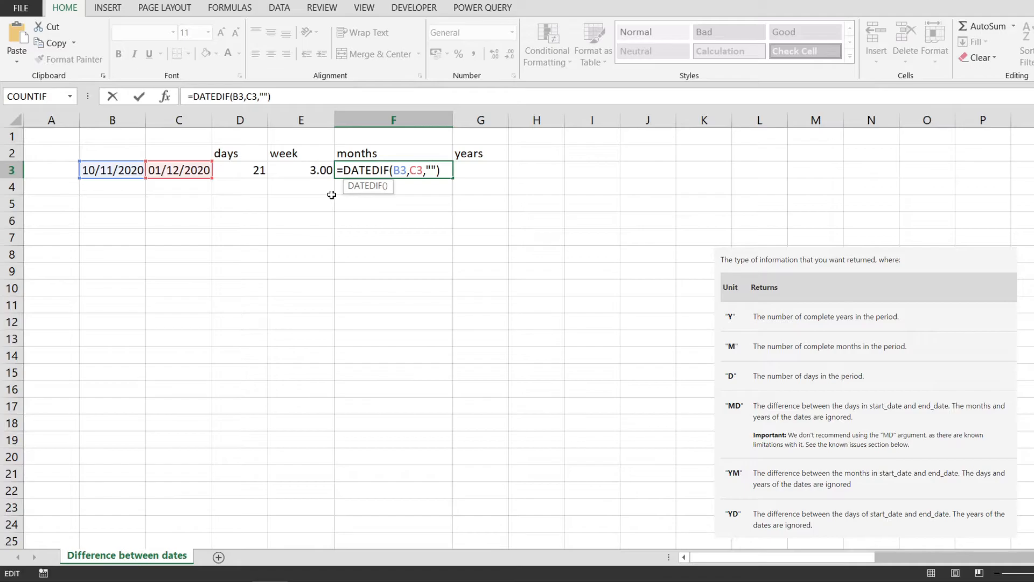
type("m")
key("Return")
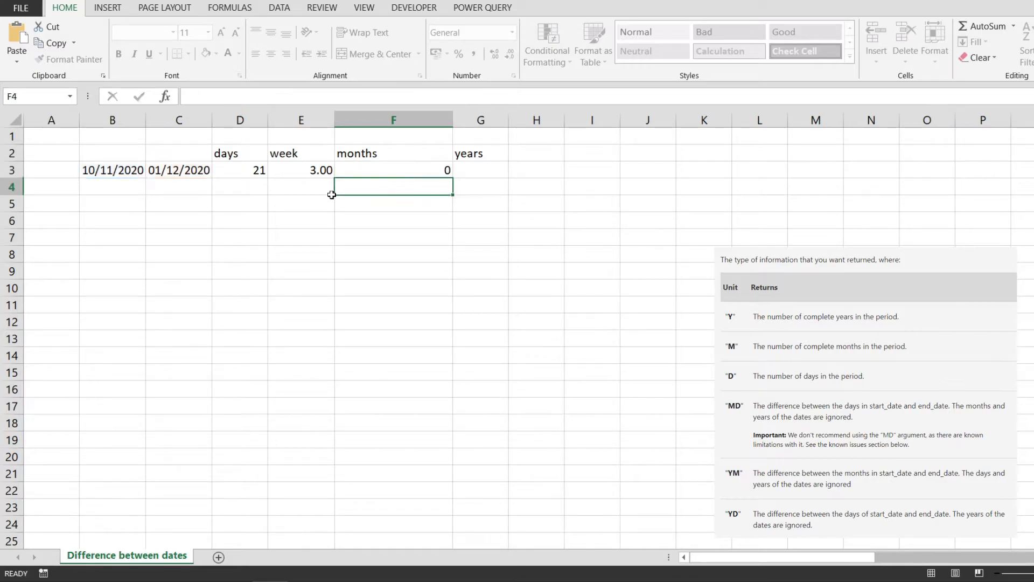
key("Up")
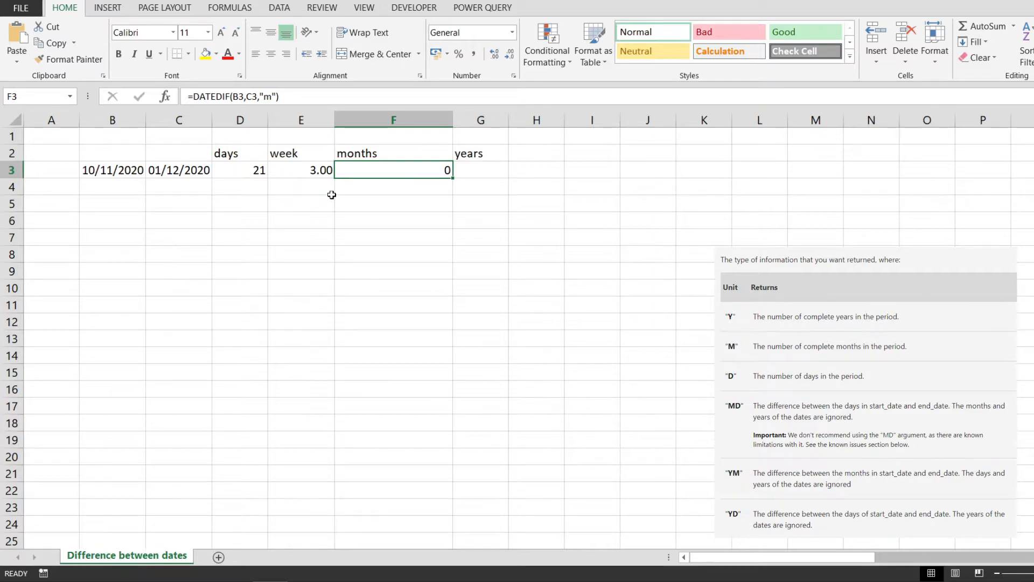
Change the end date in C3 to 20/12/2020 and check the months formula in F3
key("Left")
key("Left")
key("Left")
key("Left")
key("Right")
key("F2")
key("Home")
key("Right")
key("Right")
key("BackSpace")
key("BackSpace")
type("20")
key("Return")
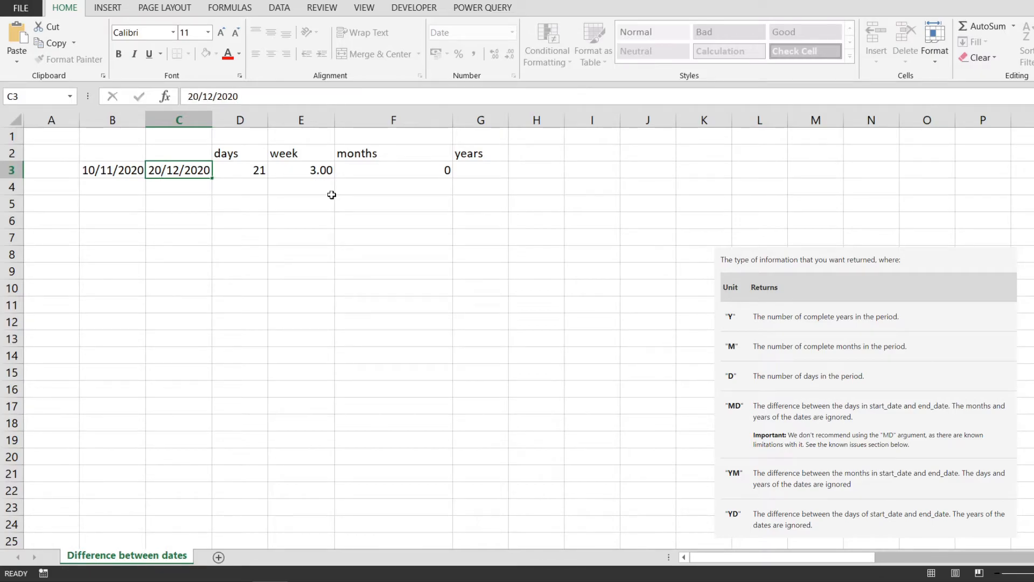
left_click(373, 177)
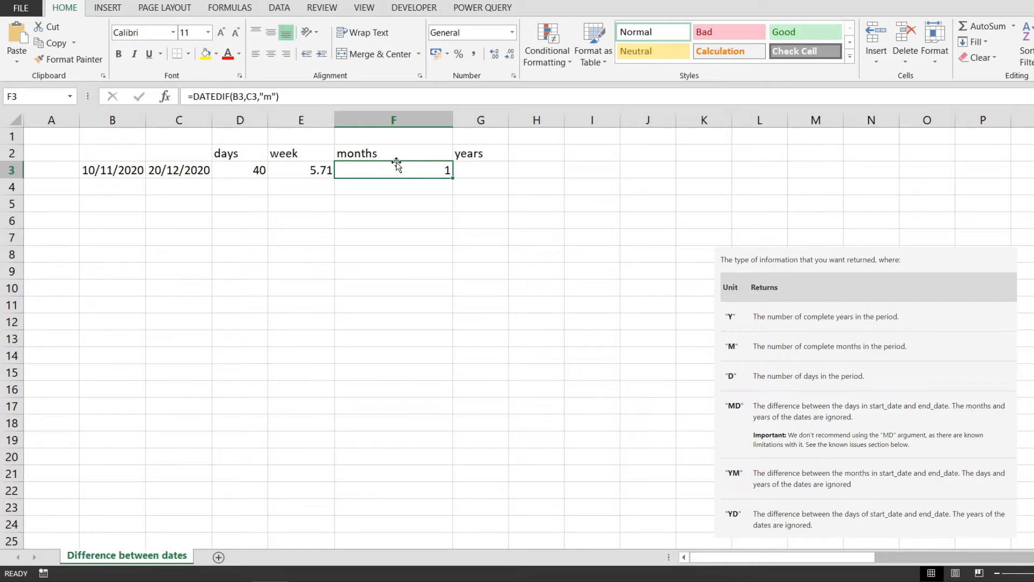
Enter =DATEDIF(B3,C3,"y") in G3 to calculate the years between the dates
left_click(467, 155)
key("Down")
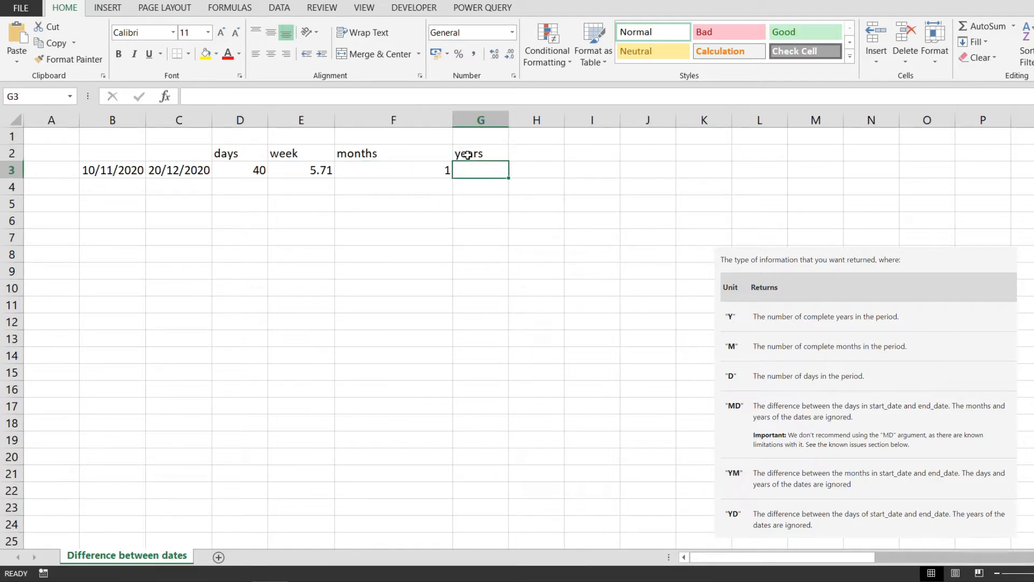
key("F2")
type("=DATEDIF(B3,C3,\"d\")")
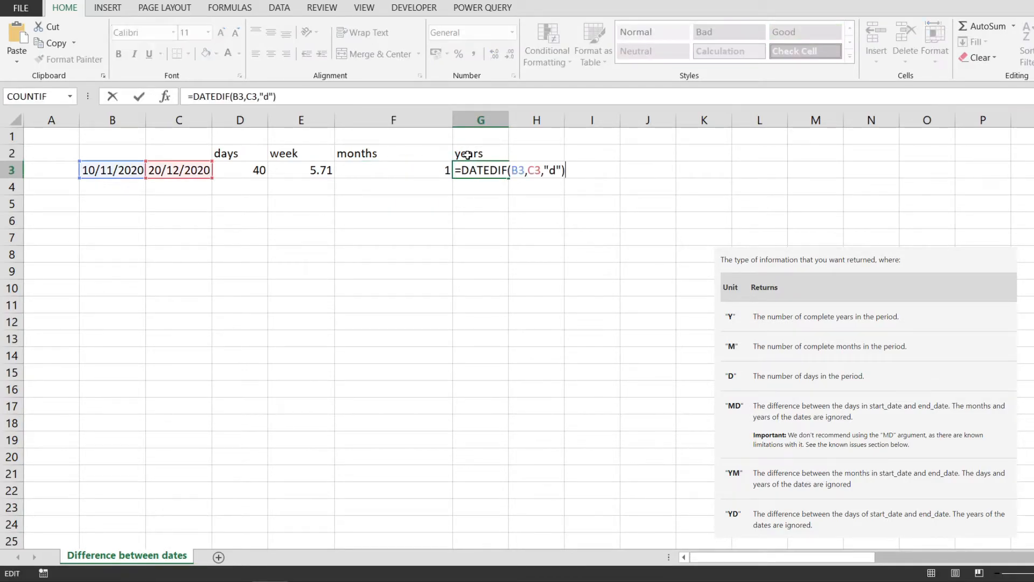
key("Left")
key("Left")
key("BackSpace")
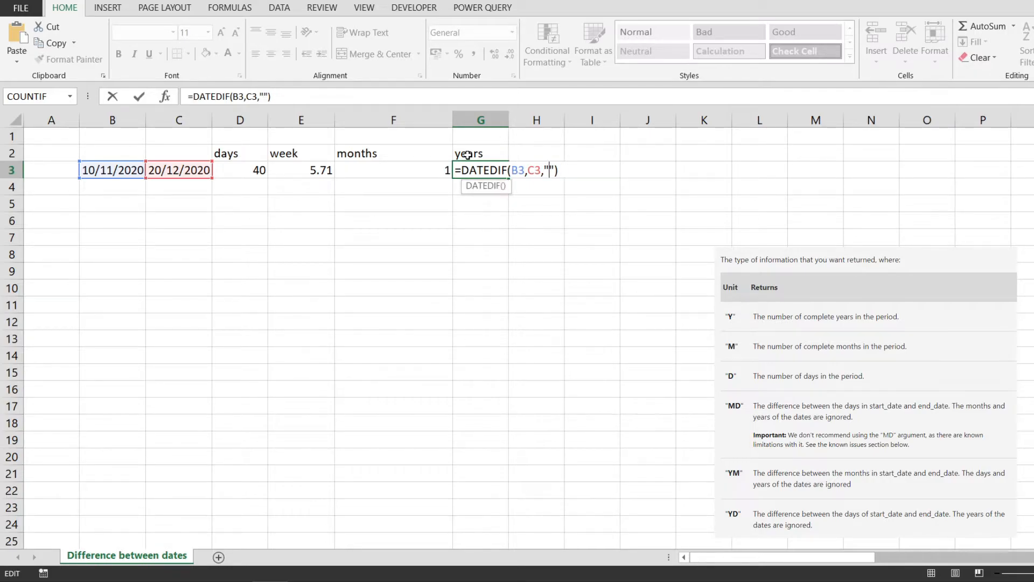
type("y")
key("Return")
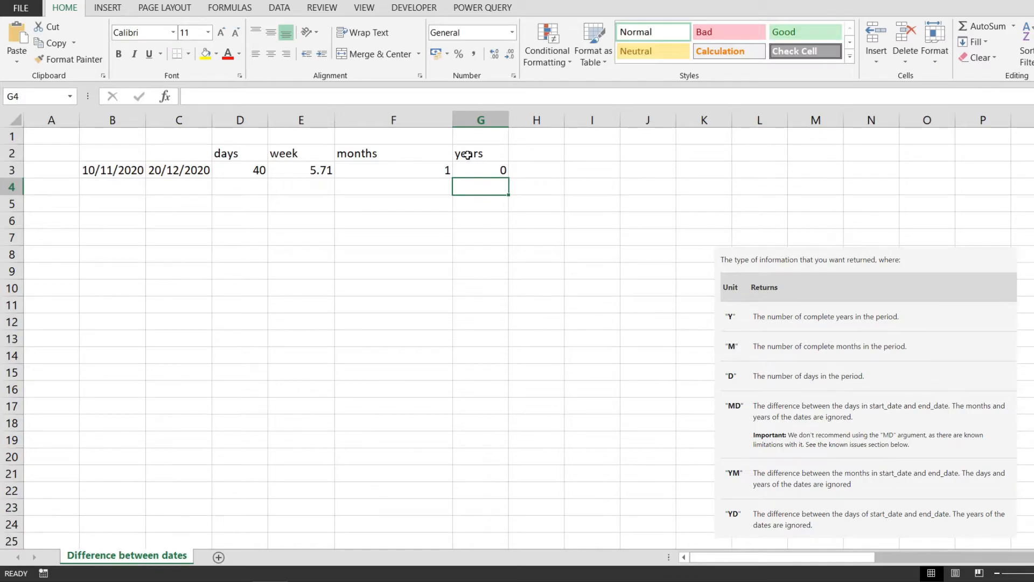
Change the end date in C3 to 20/12/2021 and check the results across row 3
double_click(194, 169)
key("BackSpace")
type("1")
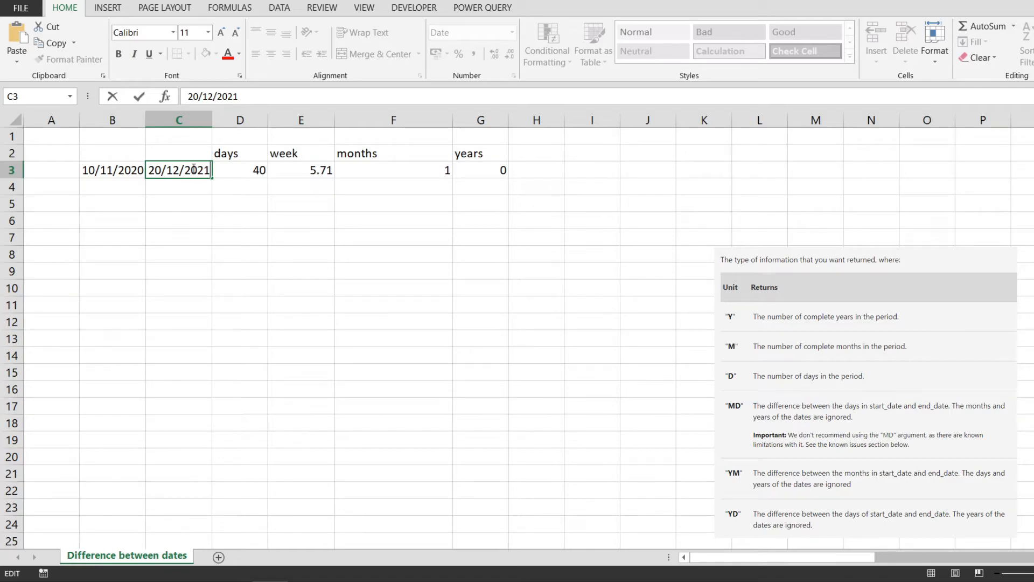
key("Return")
key("Up")
key("Right")
key("Right")
key("Right")
key("Right")
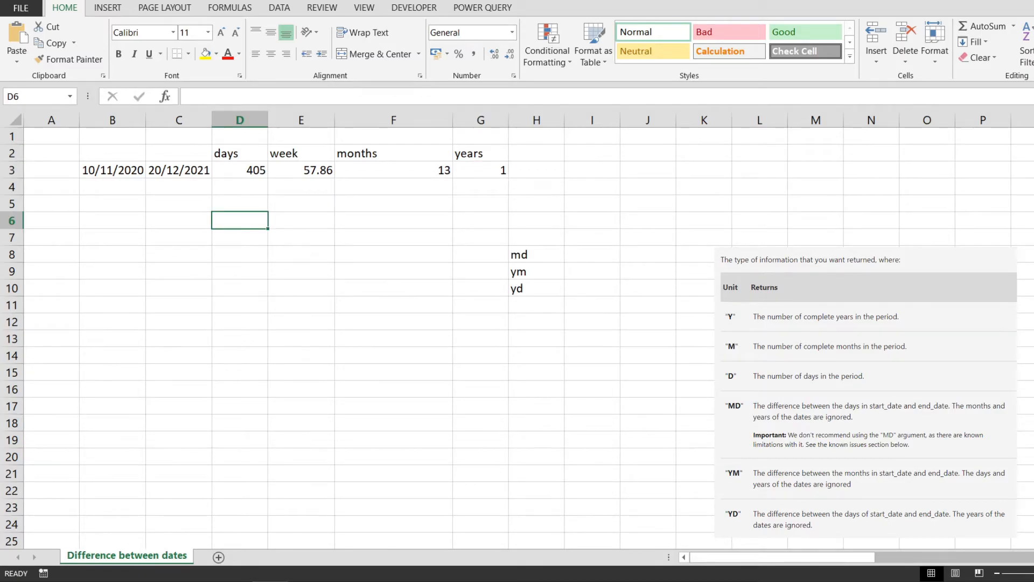
Review the md, ym and yd unit codes listed in H8:H10
key("Right")
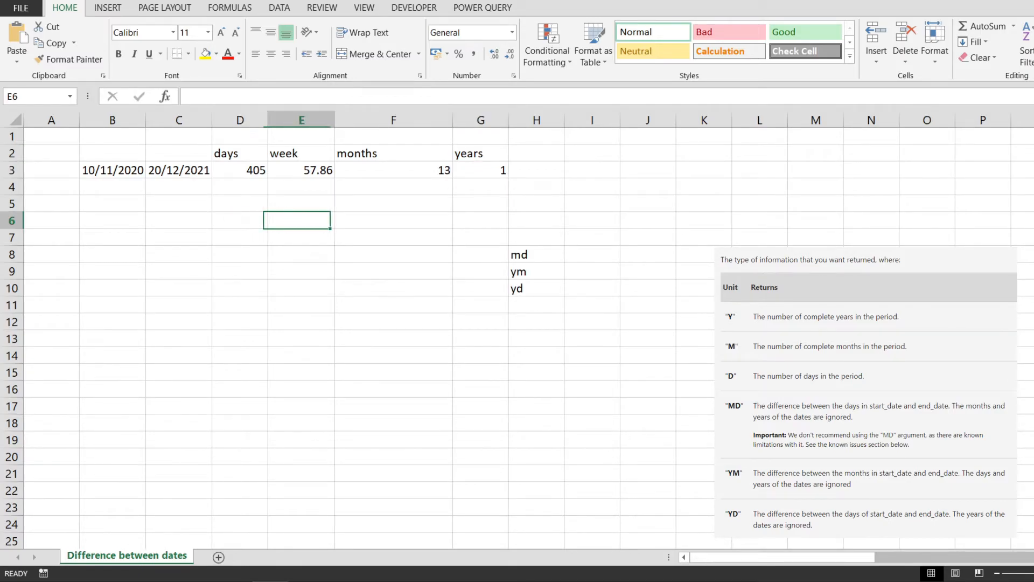
key("Down")
key("Down")
key("Right")
key("Right")
key("Right")
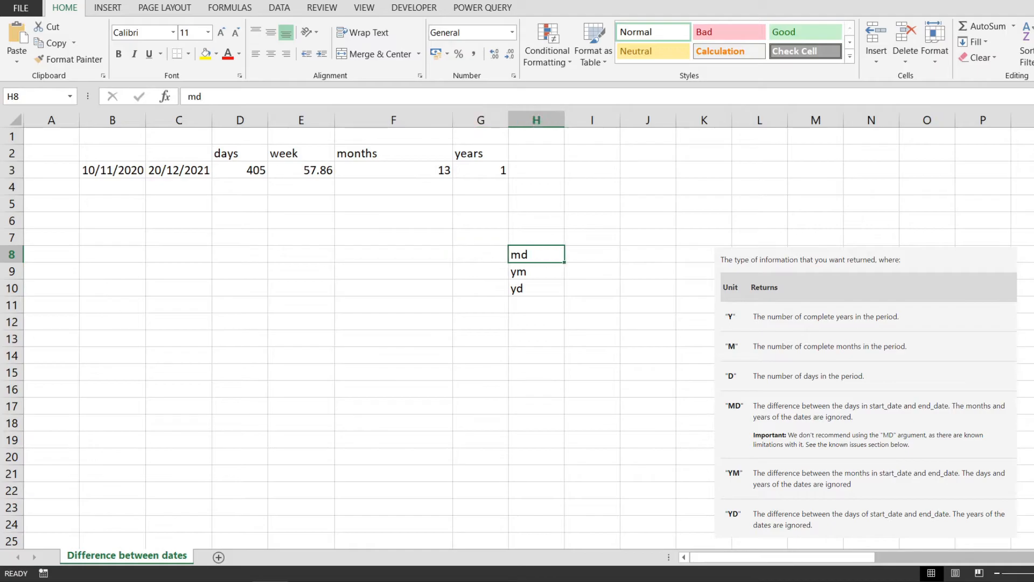
key("Down")
key("Down")
key("Up")
key("Up")
left_click(536, 272)
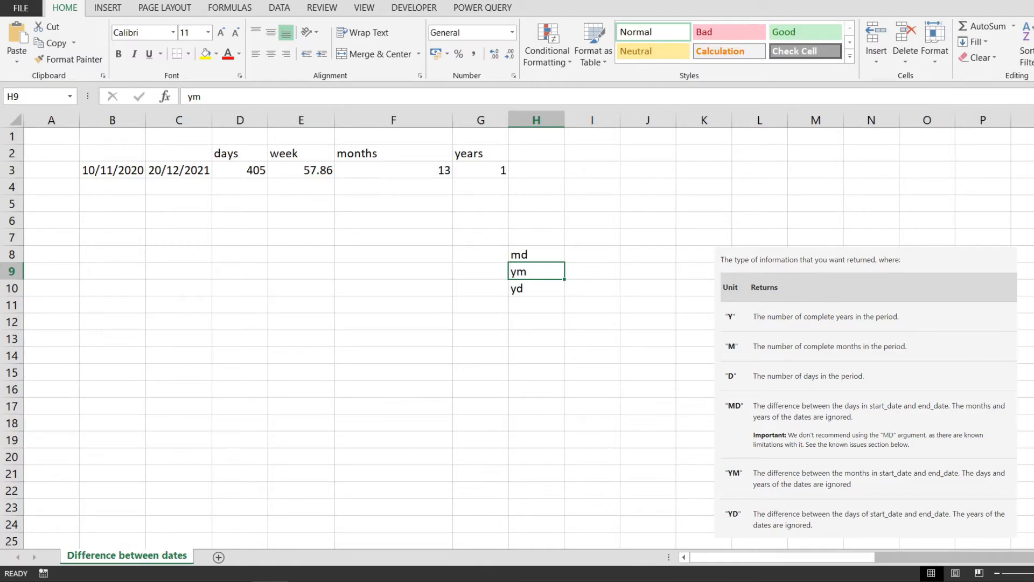
left_click(536, 288)
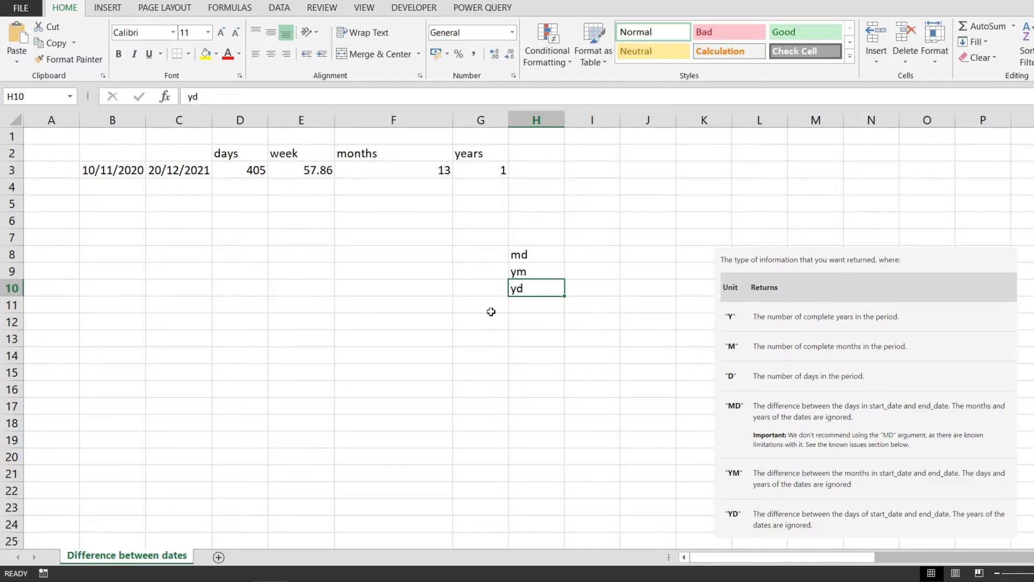
Copy the text of the DATEDIF days formula from D3, leaving the cell unchanged
left_click(239, 168)
left_click(311, 96)
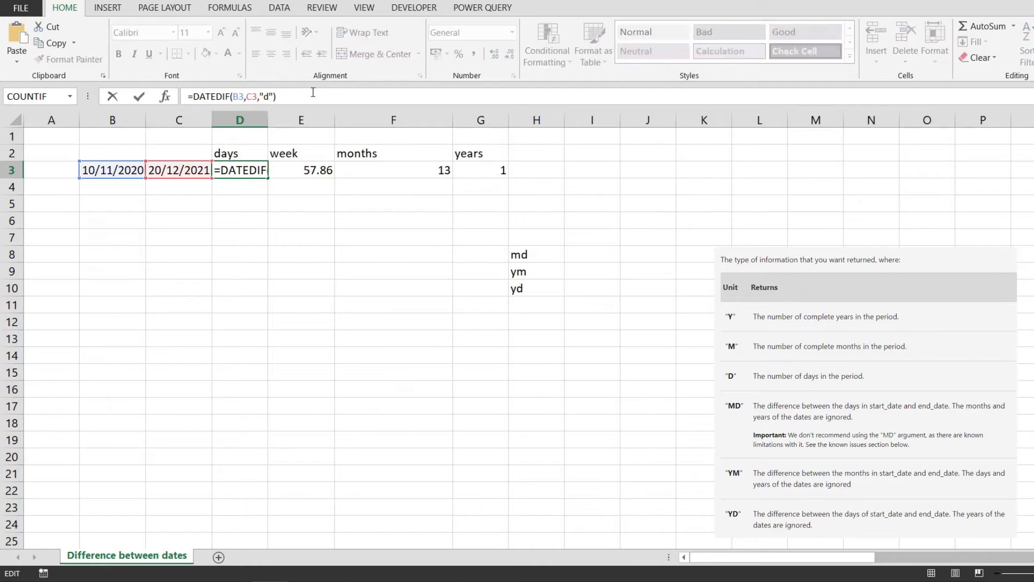
left_click_drag(311, 96, 46, 96)
key("ctrl+c")
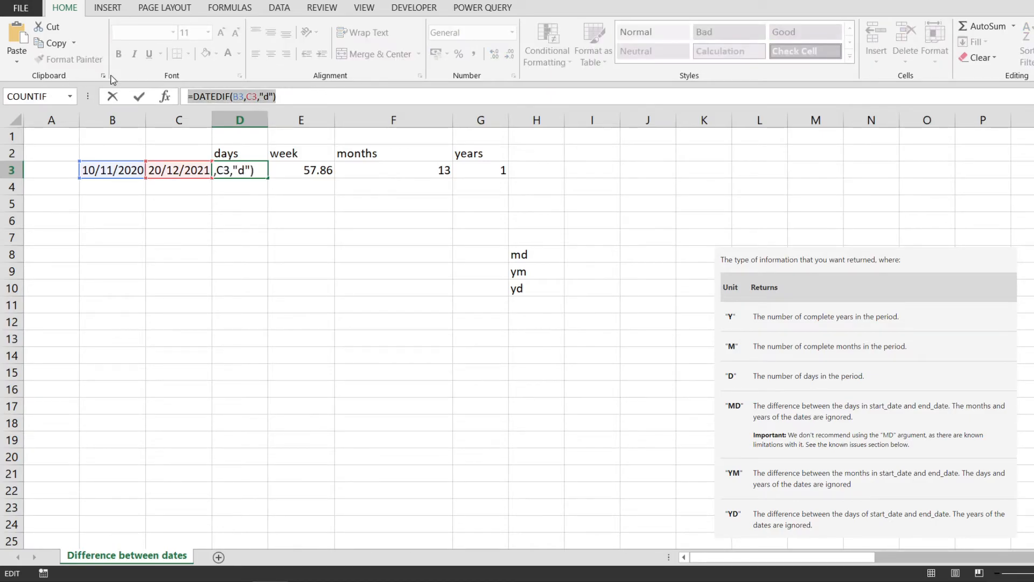
key("Escape")
Paste the formula into D6 with its unit changed to "md" and compare the result with the dates in B3 and C3
left_click(240, 214)
key("ctrl+v")
key("Left")
key("Left")
key("BackSpace")
type("md")
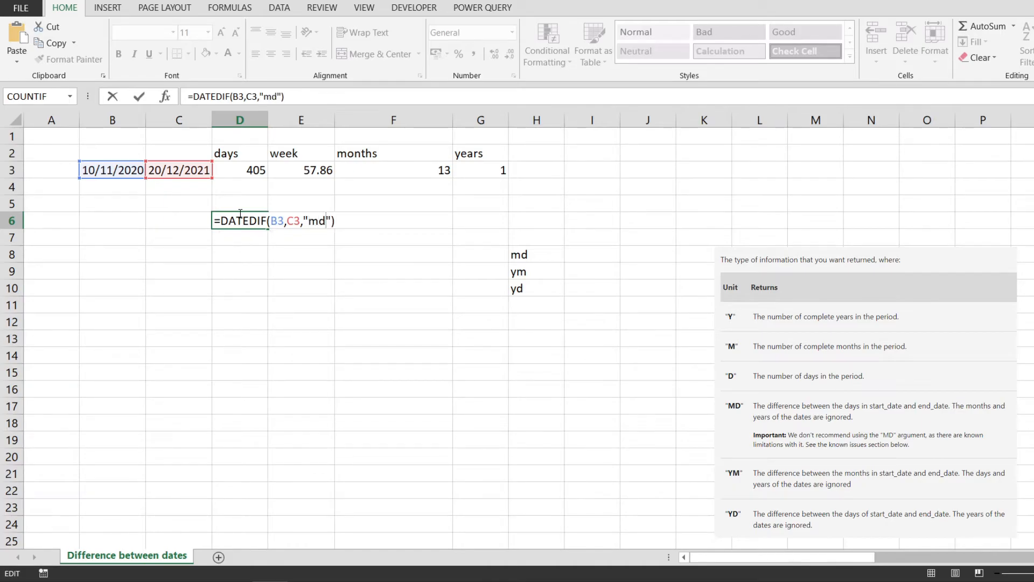
key("Return")
left_click(240, 215)
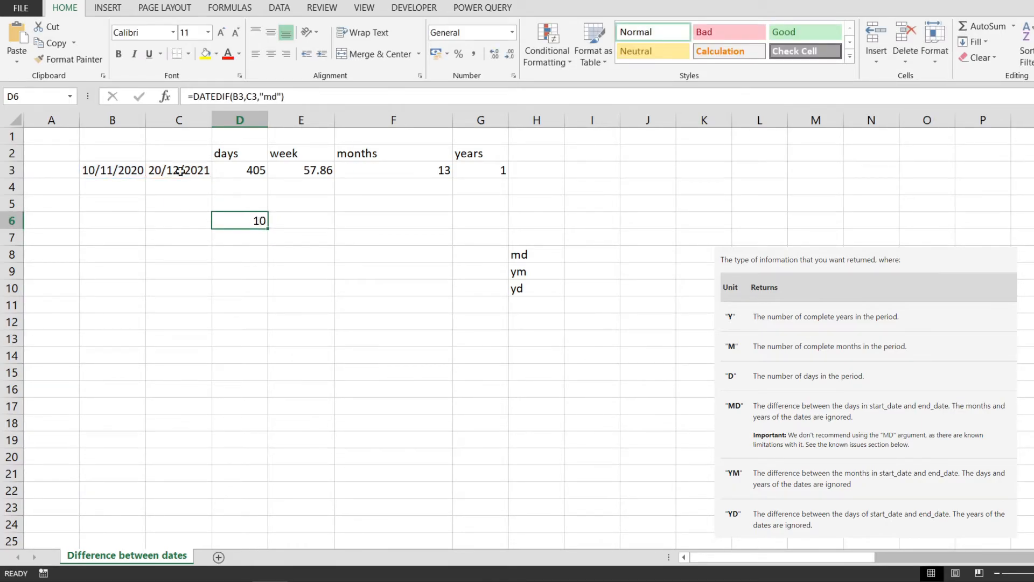
left_click(118, 166)
left_click(180, 167)
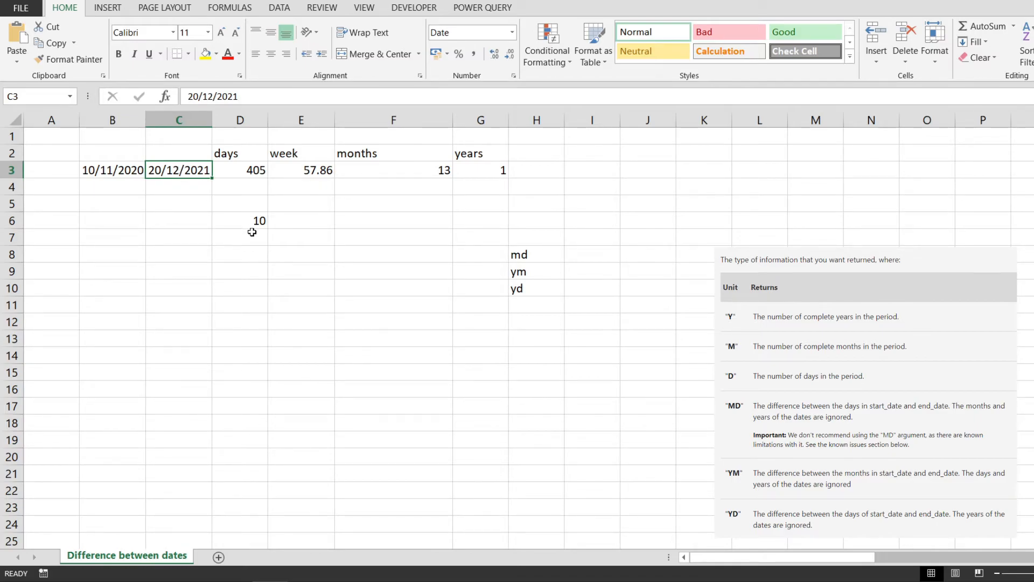
Change the unit in the D6 formula to "ym" to count months while ignoring days and years
left_click(219, 225)
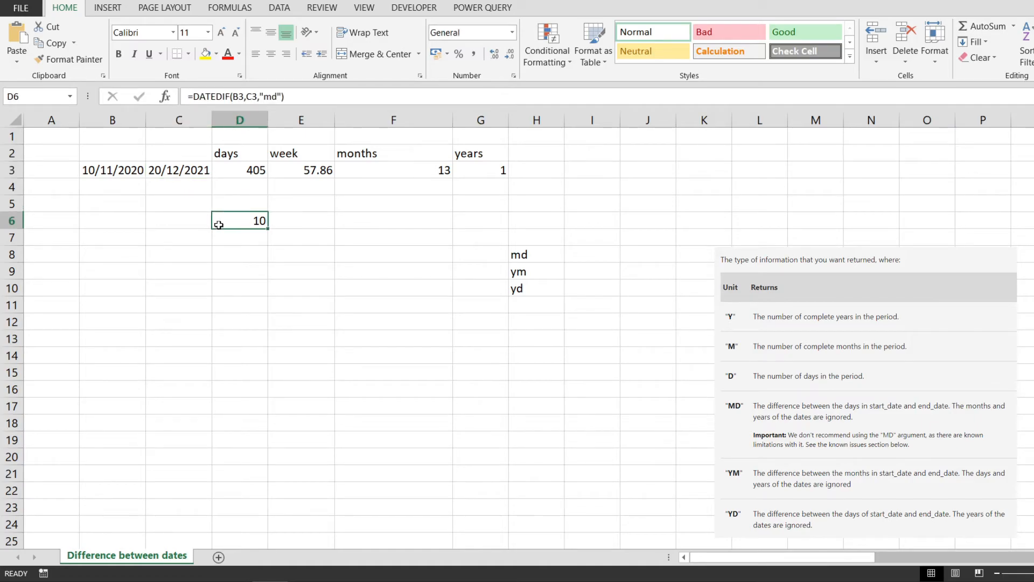
key("Left")
key("Left")
key("BackSpace")
key("BackSpace")
type("ym")
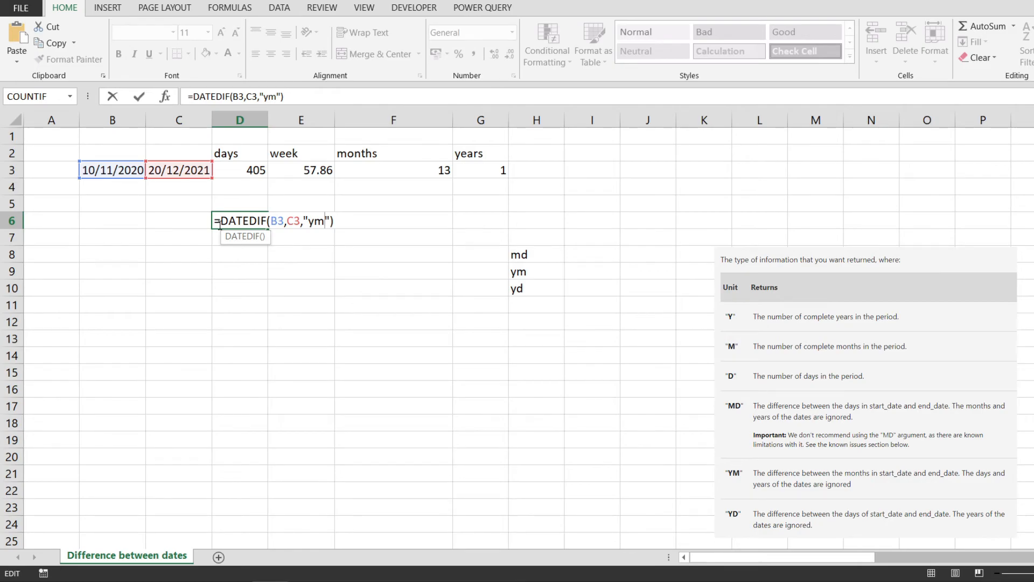
key("Return")
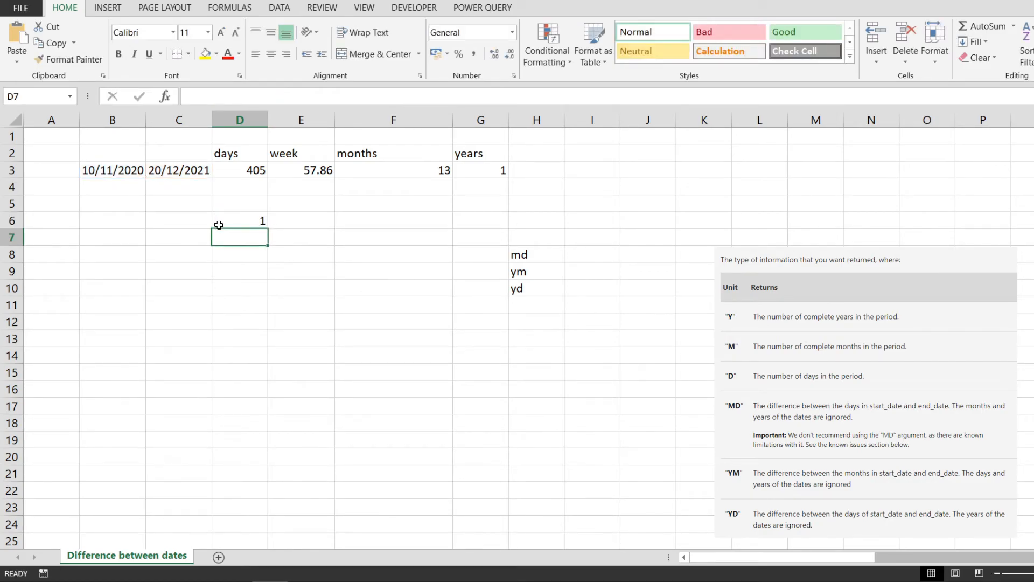
double_click(219, 224)
key("Escape")
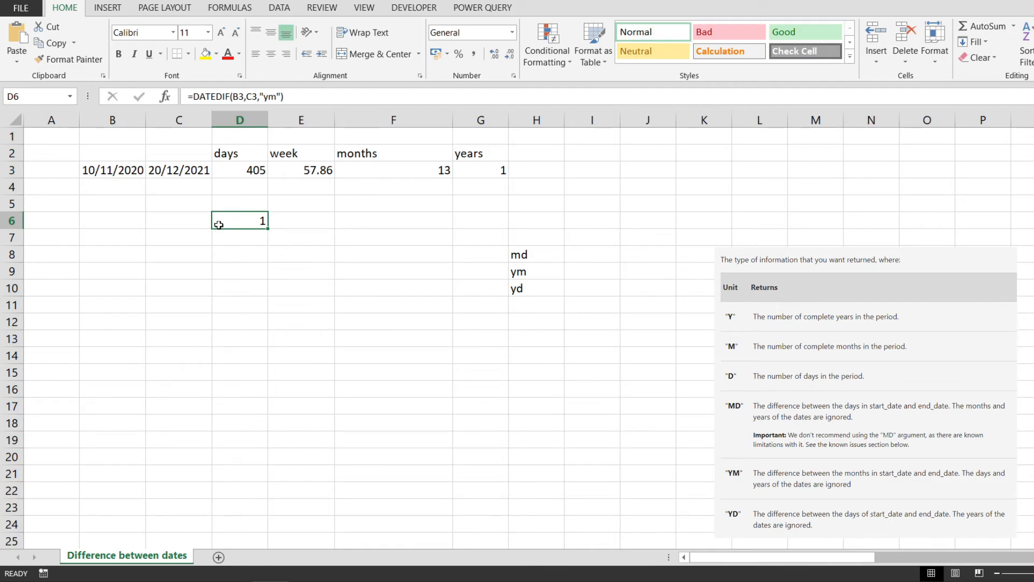
Change the unit in the D6 formula to "yd" to count days while ignoring the years
double_click(219, 225)
key("Left")
key("Left")
key("BackSpace")
type("d")
left_click(218, 225)
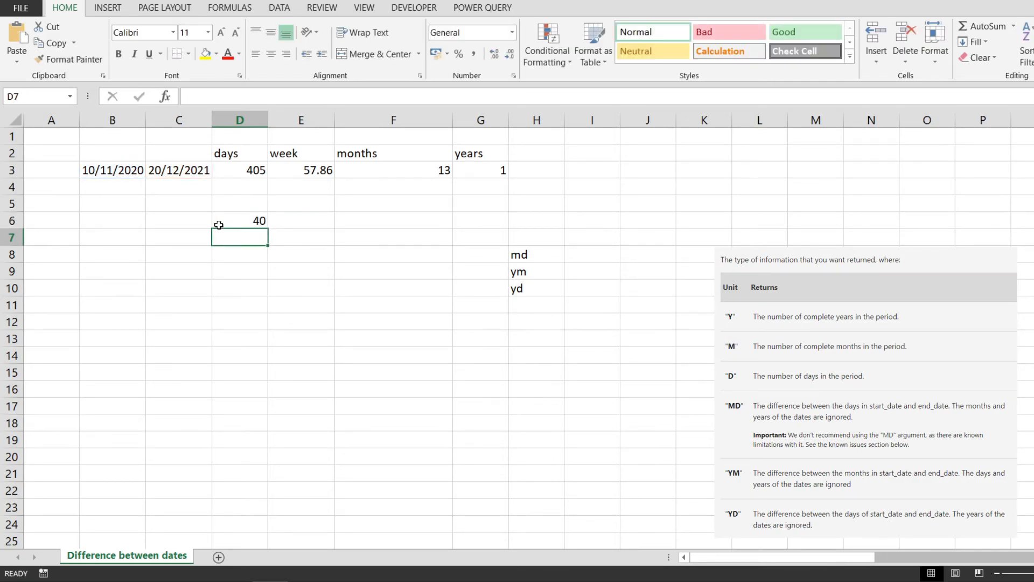
Compare the "yd" result in D6 with the start and end dates in B3:C3
key("Left")
key("Left")
key("Up")
key("Up")
key("Up")
key("shift+Right")
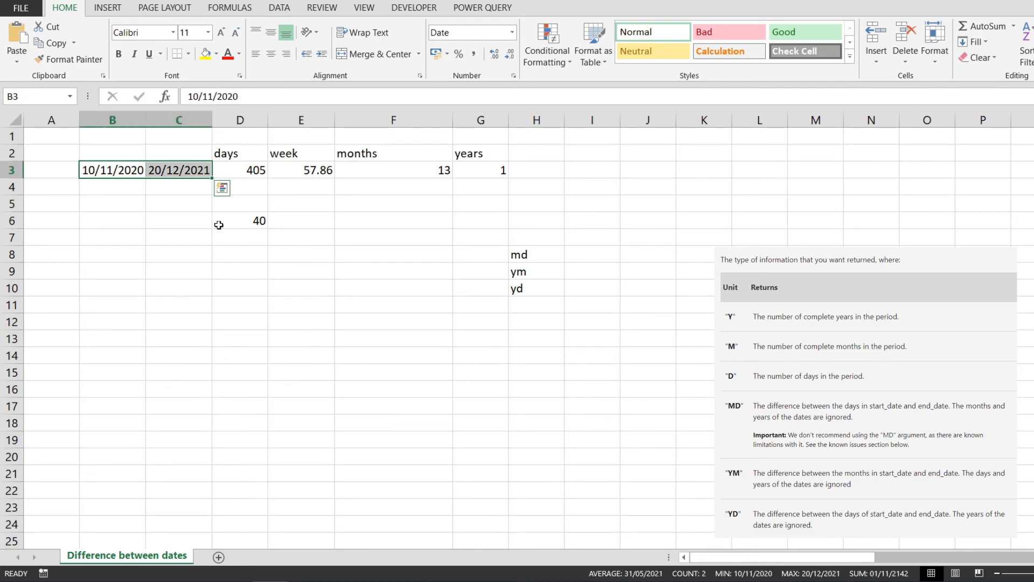
key("Down")
key("Right")
key("Down")
key("Down")
key("Down")
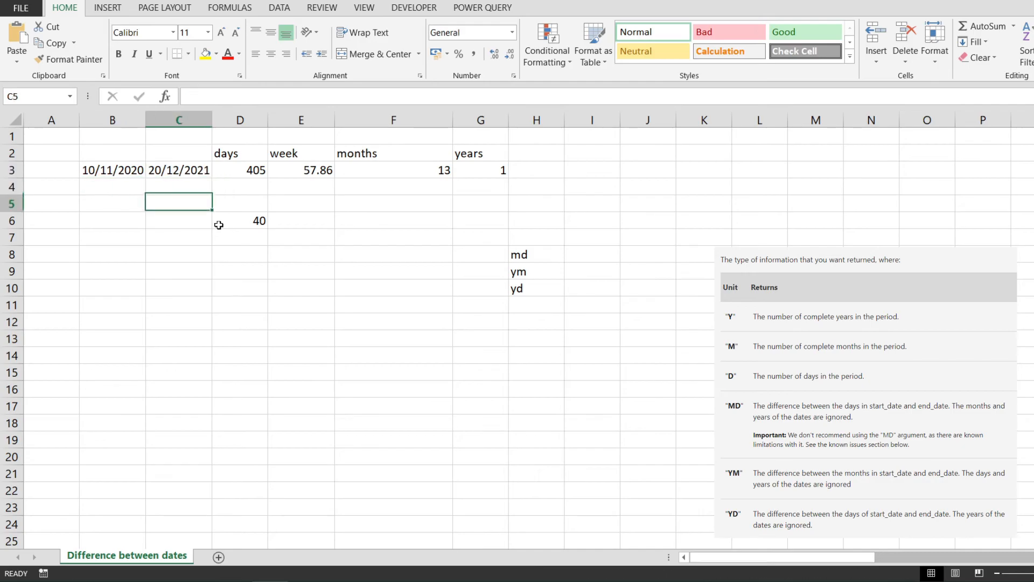
key("Right")
key("Up")
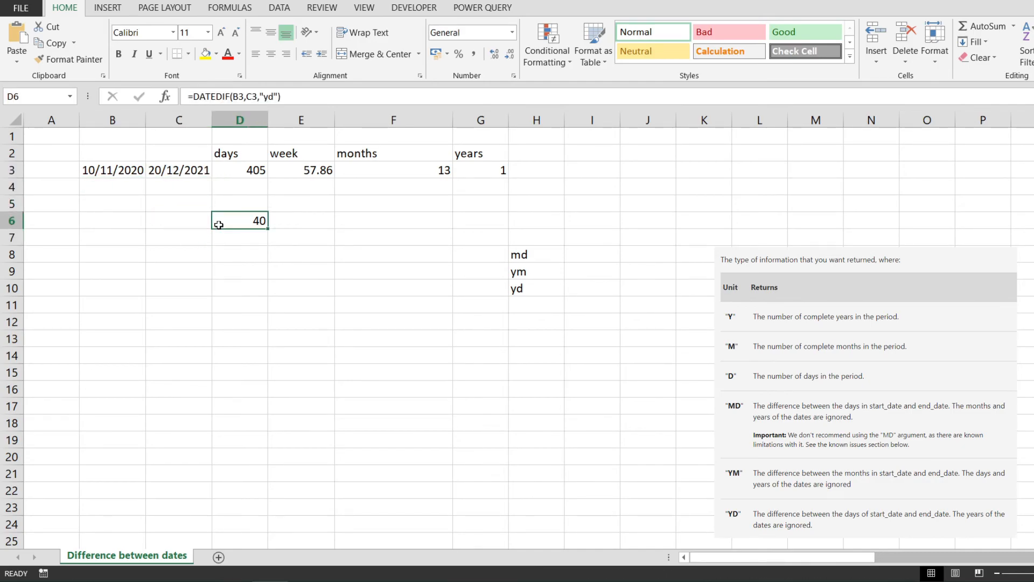